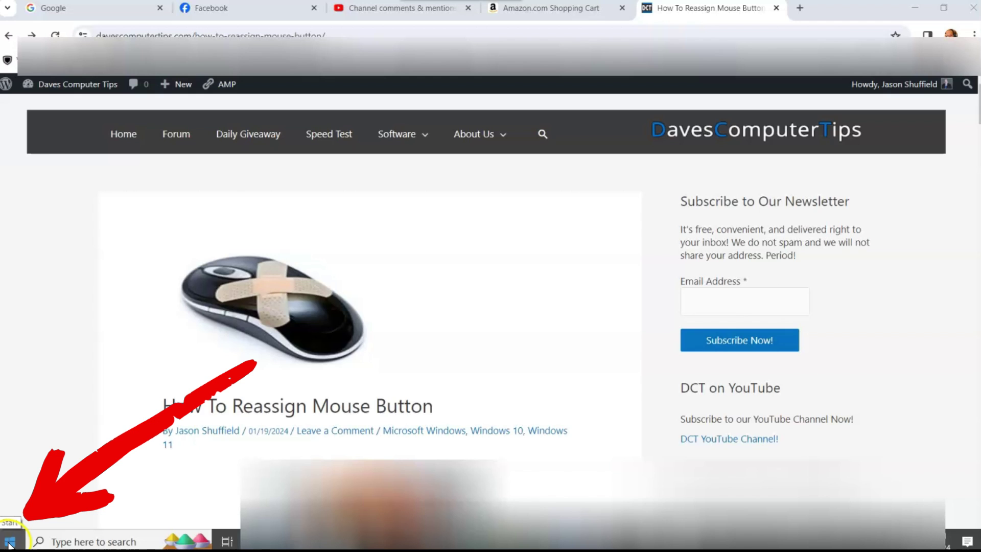
# Launch Windows Settings from the Start menu and go to the Devices section
pyautogui.click(10, 541)
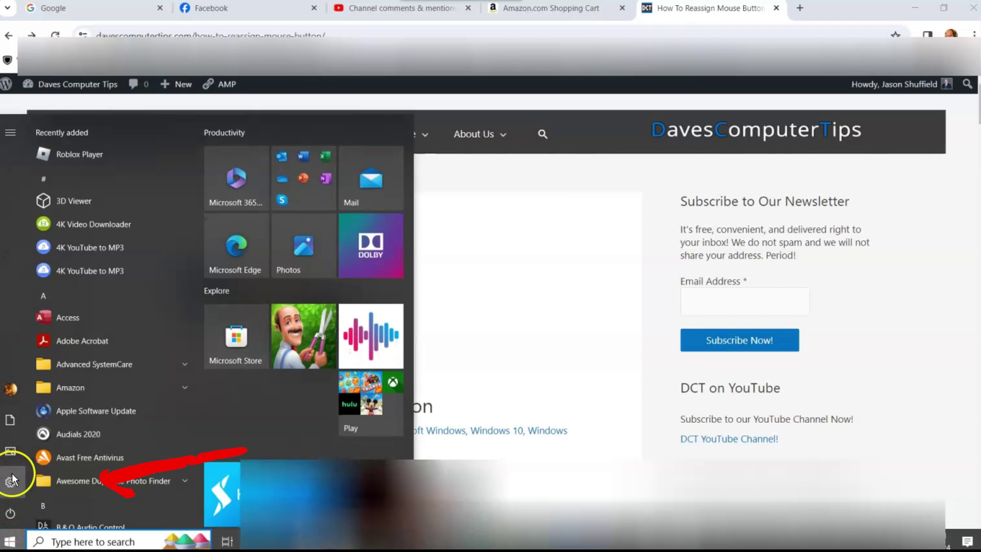
pyautogui.moveTo(11, 485)
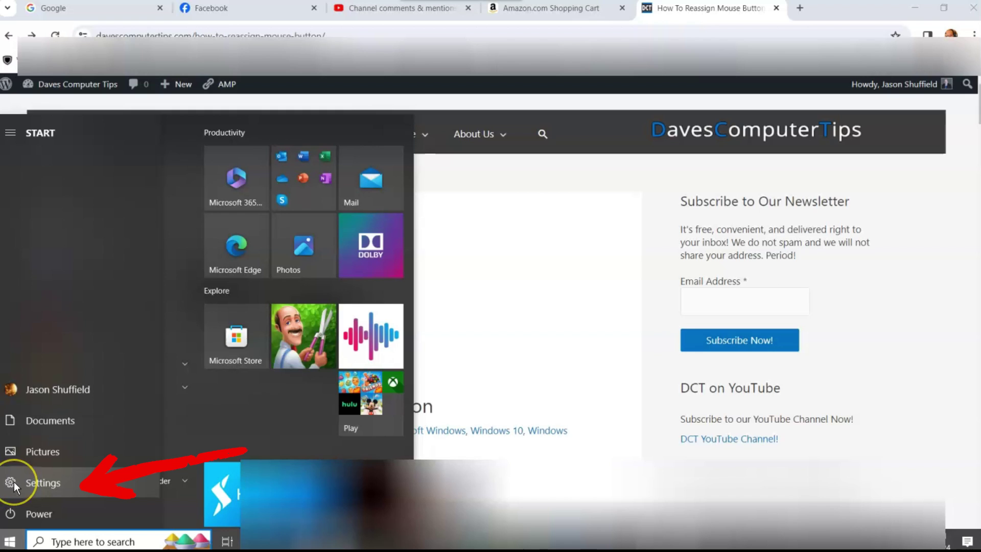
pyautogui.click(14, 482)
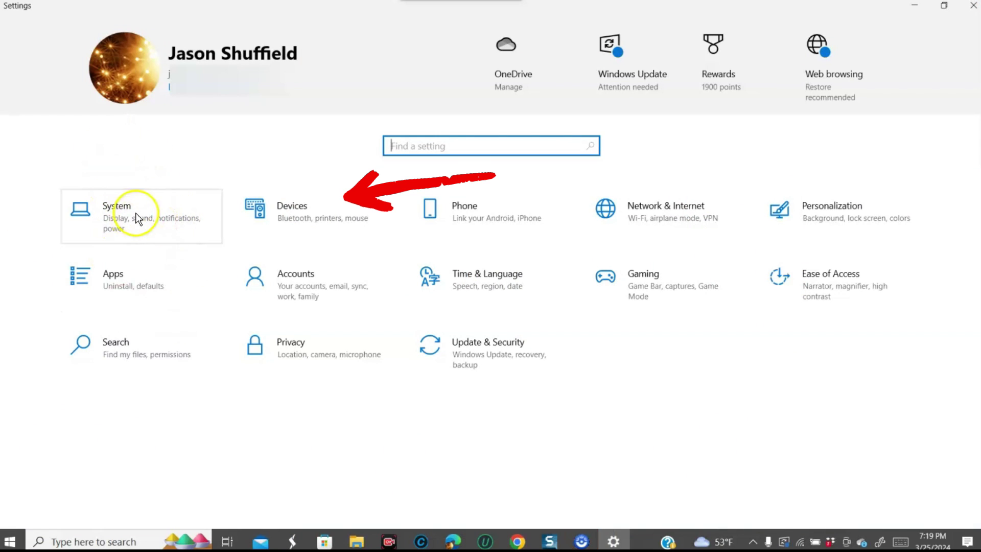
pyautogui.click(322, 216)
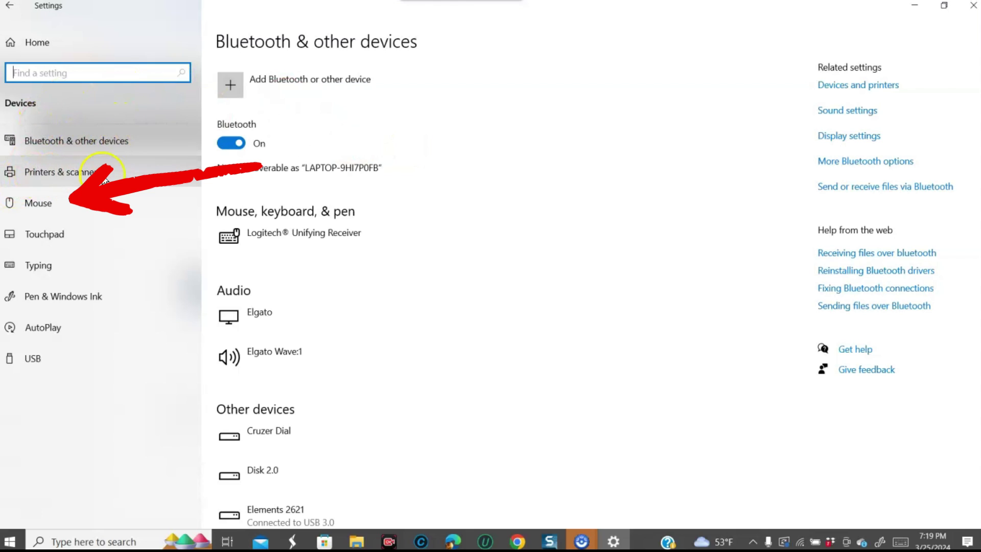
# Go to the Mouse page and make Right the primary mouse button
pyautogui.click(45, 197)
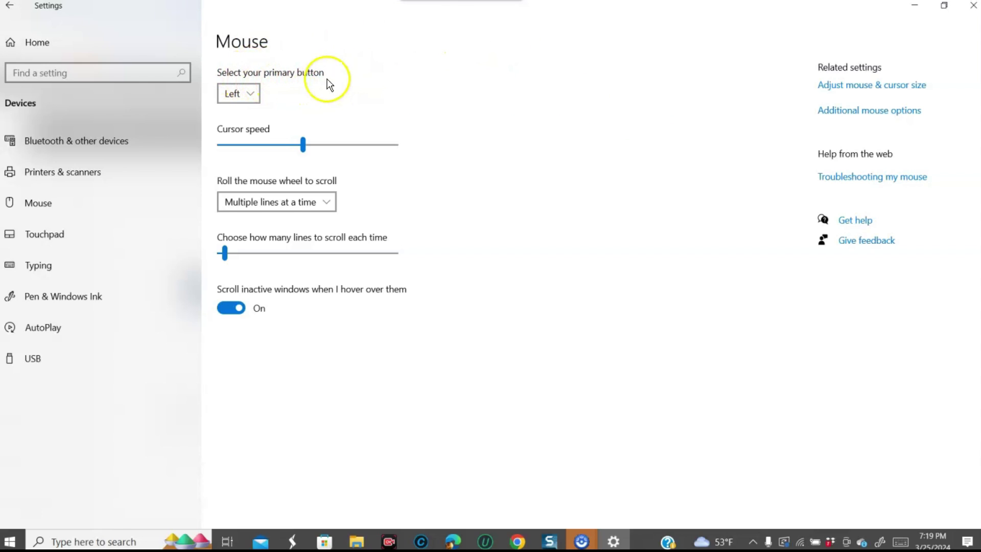
pyautogui.click(250, 94)
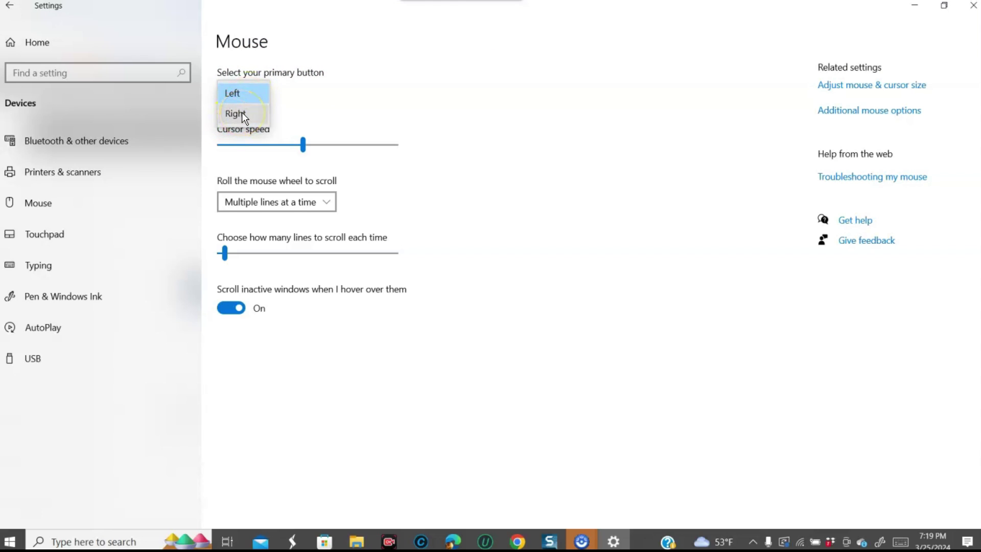
pyautogui.click(238, 114)
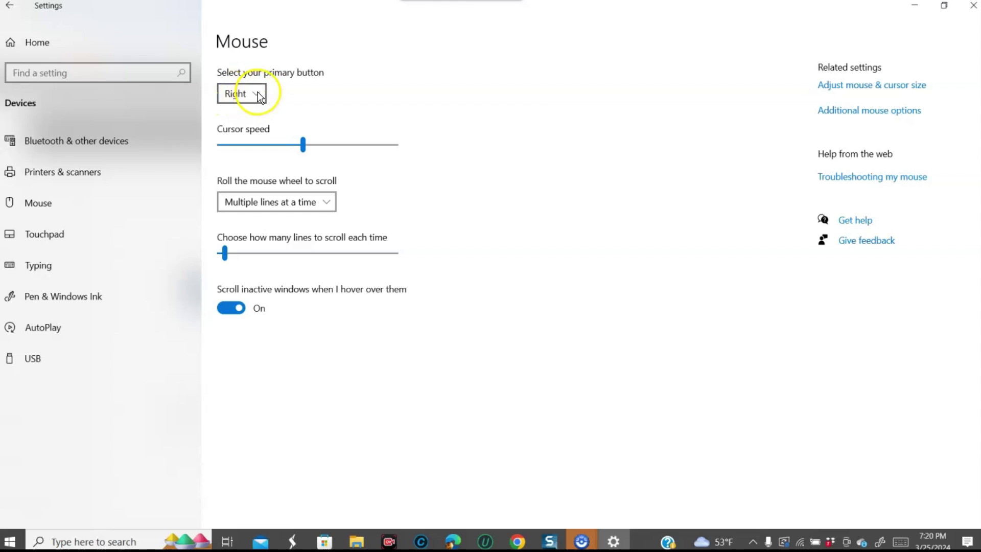
# Switch the primary button to Left, then back to Right
pyautogui.click(258, 94)
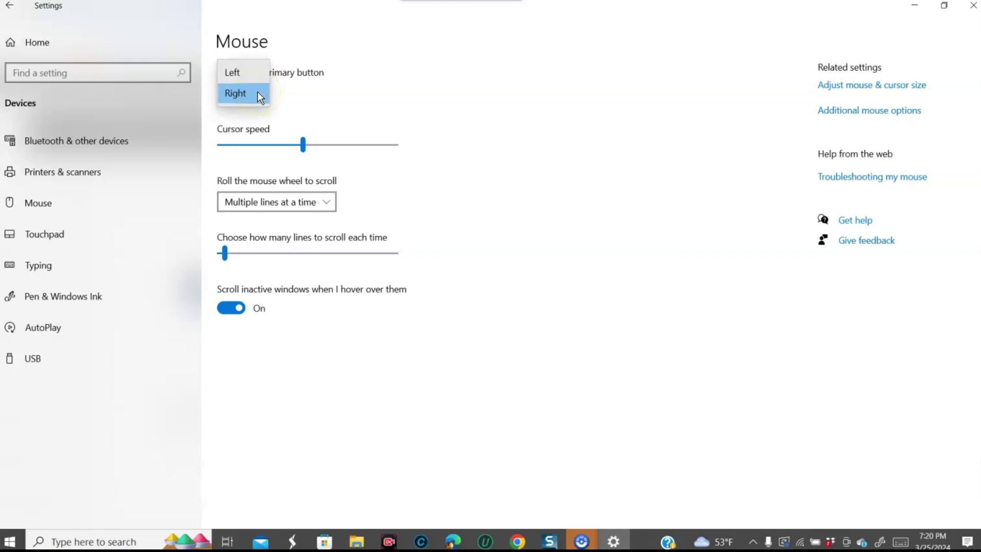
pyautogui.click(252, 75)
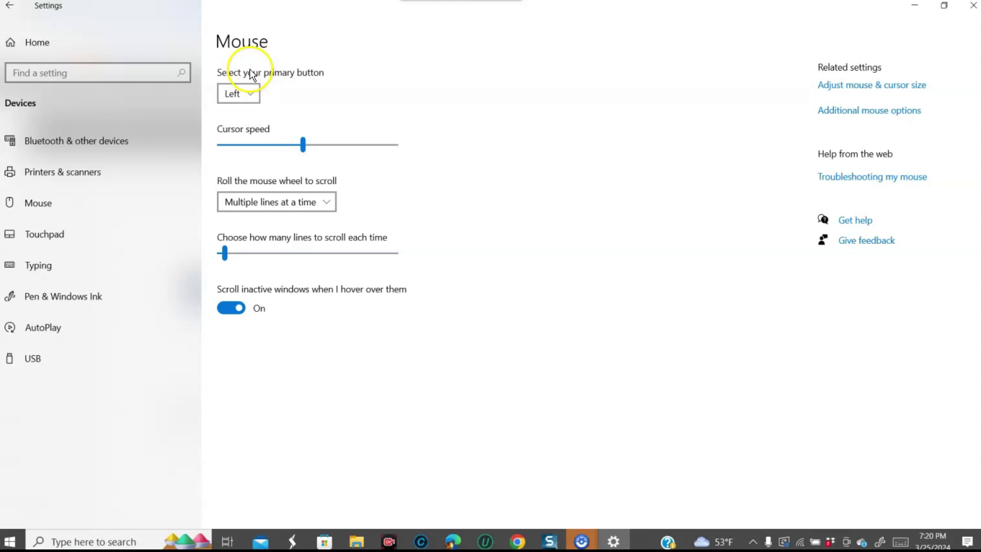
pyautogui.click(249, 96)
pyautogui.click(239, 110)
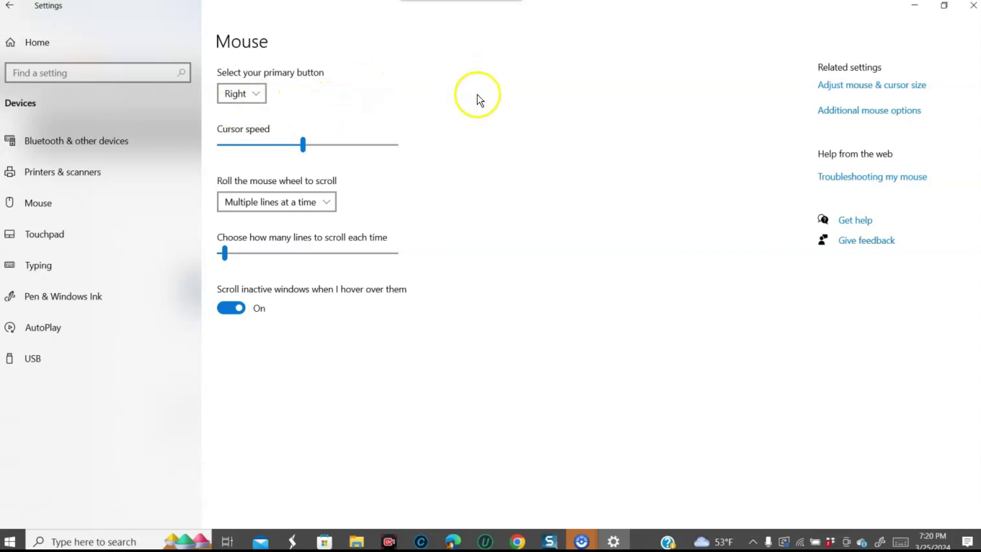
# Minimize the Settings window from its title-bar window menu
pyautogui.rightClick(947, 10)
pyautogui.click(842, 17)
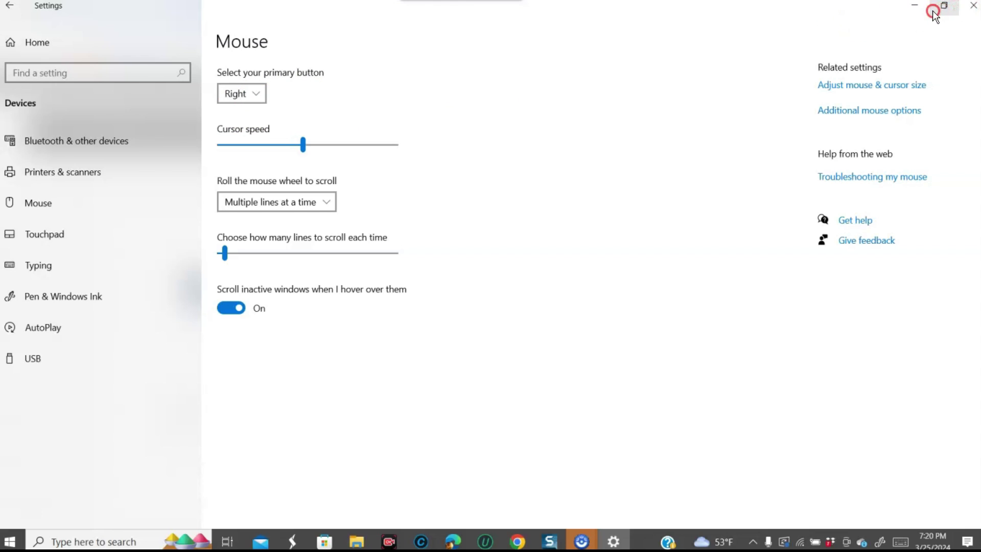
pyautogui.rightClick(911, 9)
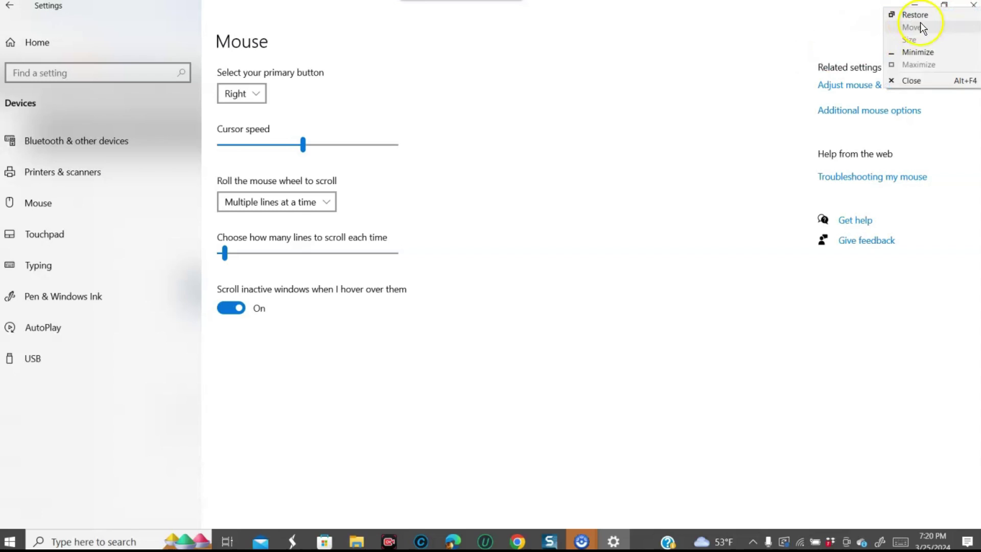
pyautogui.press('n')
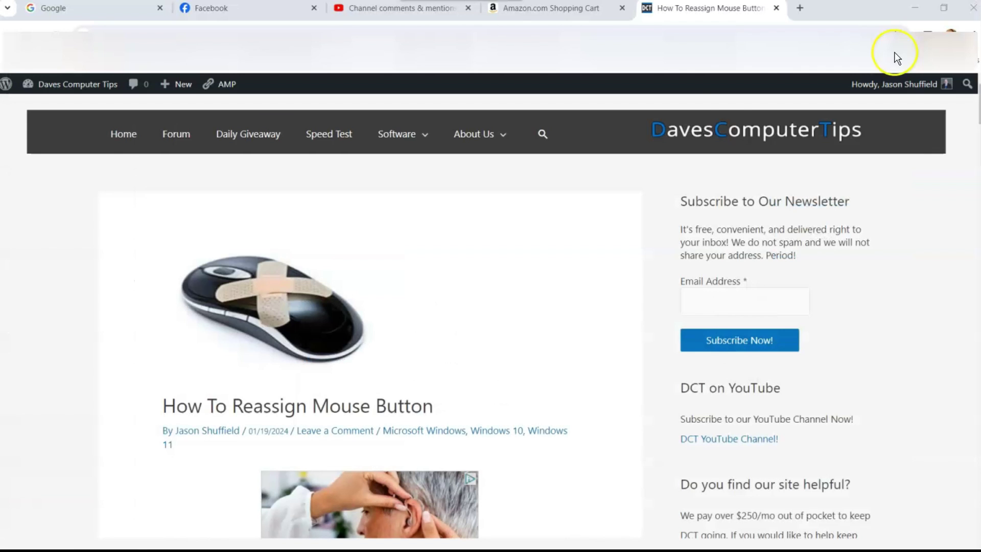
# Focus the Chrome article, open the page's context menu, then return to Settings
pyautogui.click(591, 210)
pyautogui.click(633, 180)
pyautogui.rightClick(663, 180)
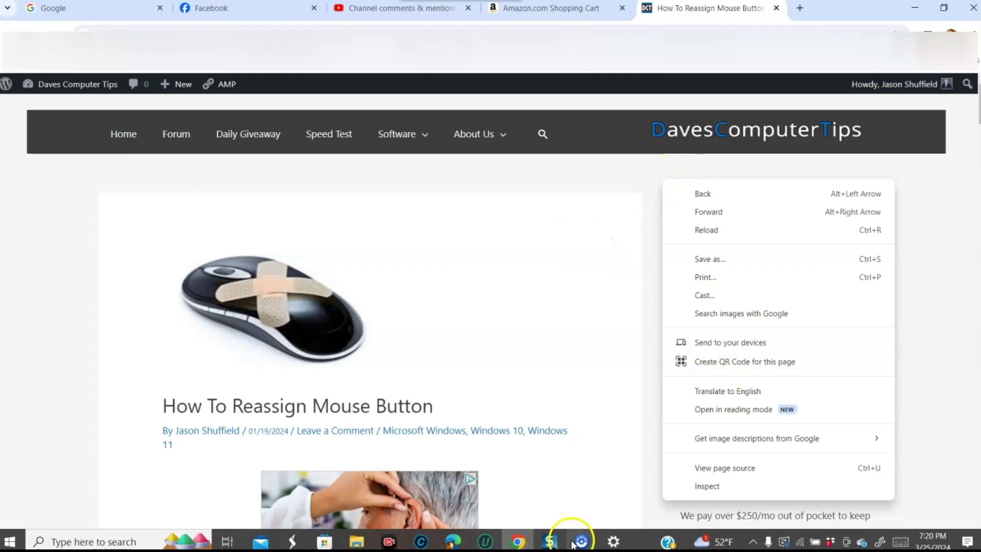
pyautogui.moveTo(581, 543)
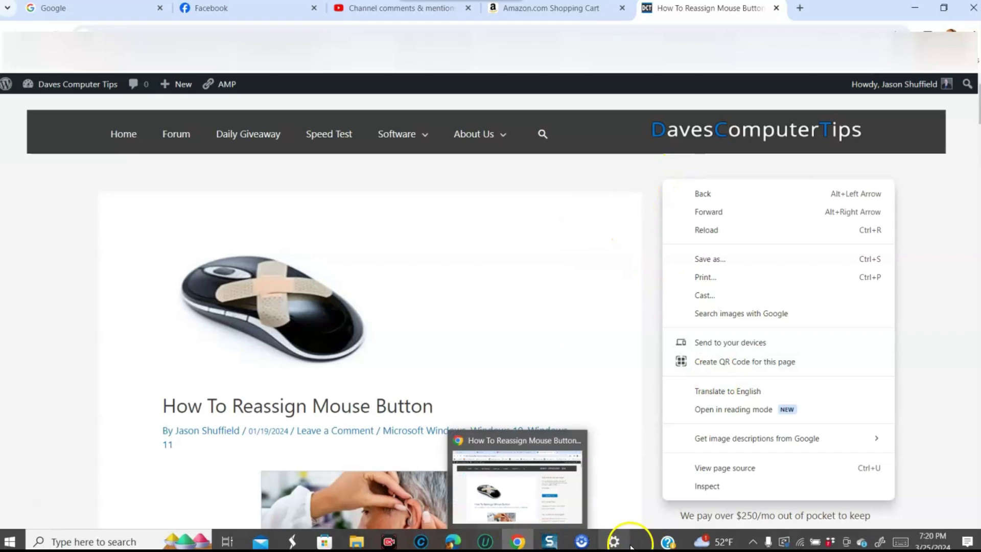
pyautogui.click(614, 542)
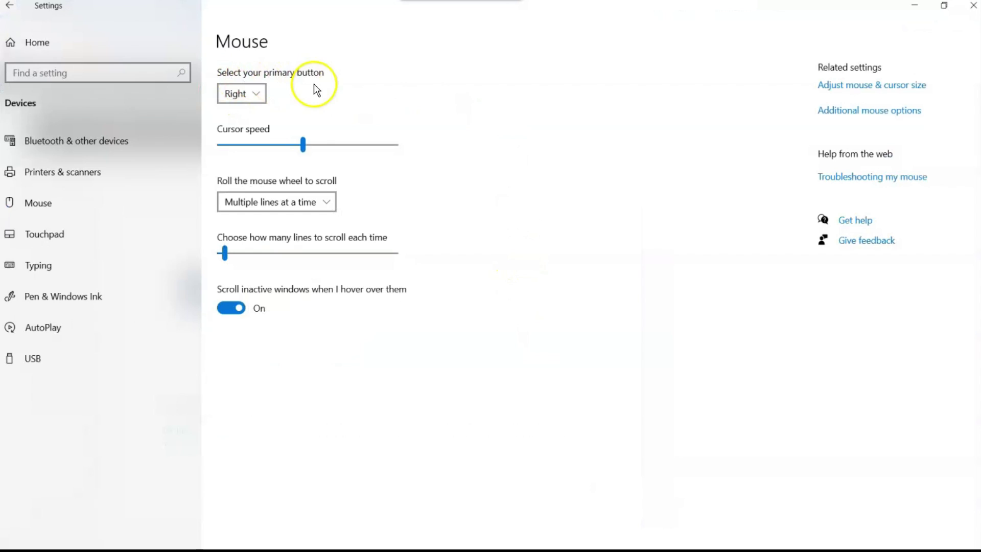
# Set the primary button back to Left, nudge cursor speed to 12, and open the wheel-scroll options
pyautogui.click(254, 91)
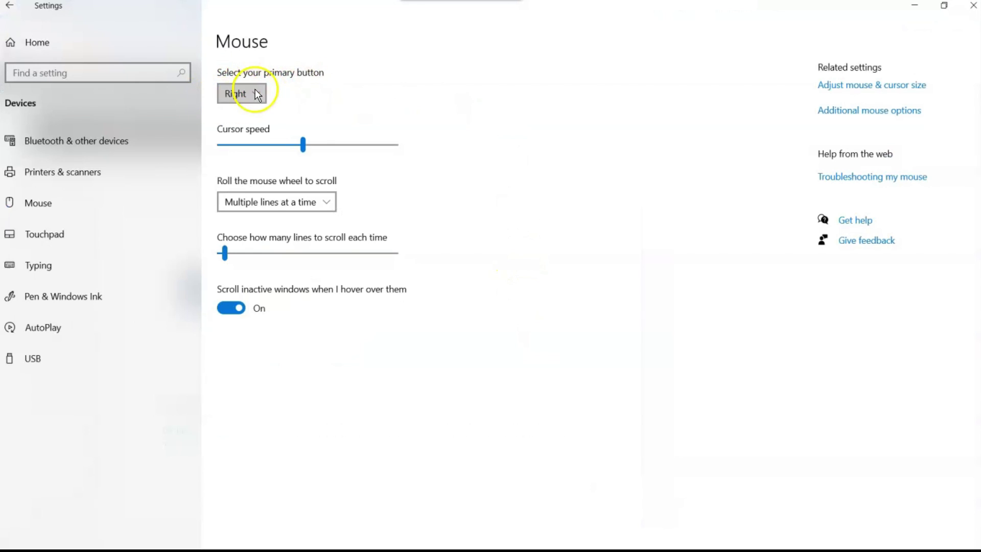
pyautogui.click(249, 72)
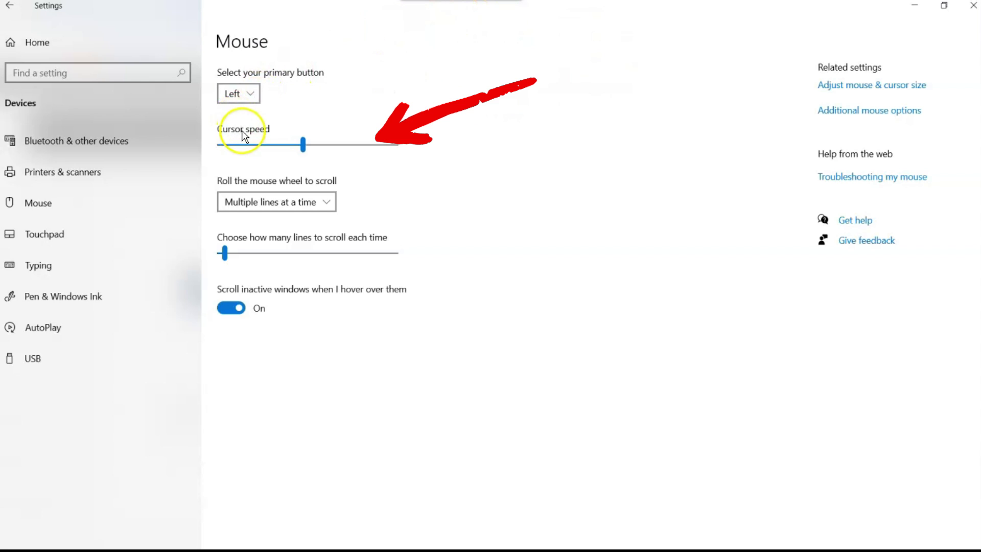
pyautogui.moveTo(303, 145)
pyautogui.mouseDown()
pyautogui.moveTo(319, 145)
pyautogui.moveTo(294, 146)
pyautogui.moveTo(303, 144)
pyautogui.mouseUp()
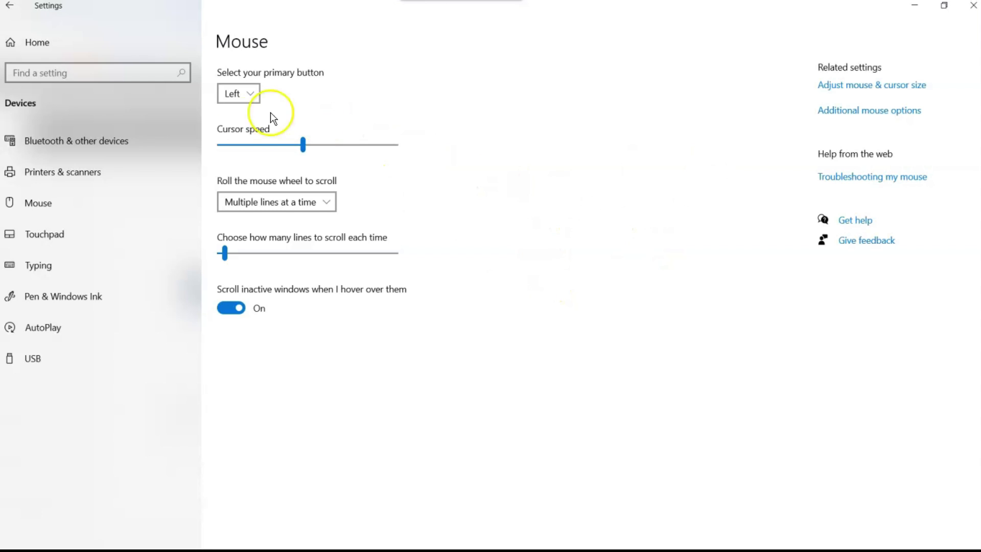
pyautogui.click(325, 207)
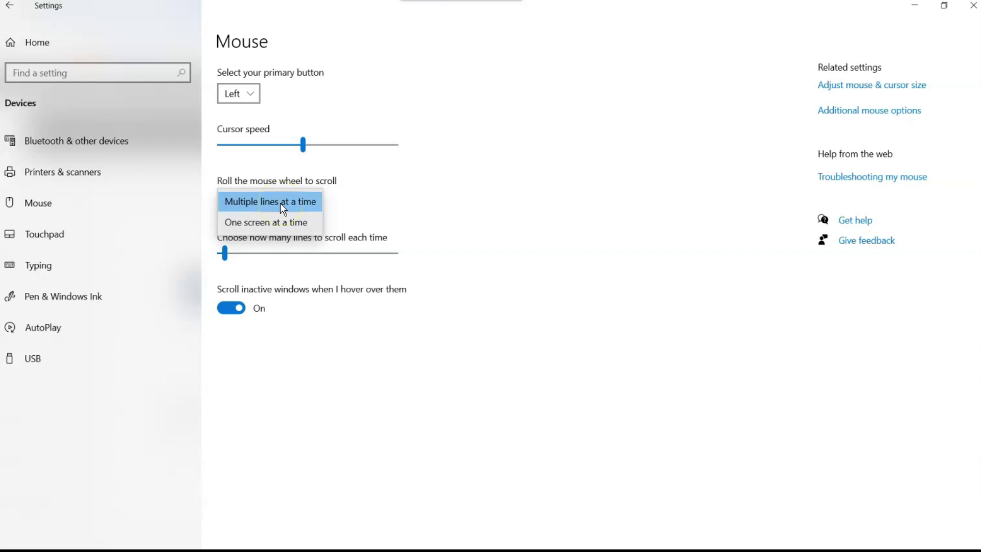
# Keep wheel scrolling at Multiple lines at a time and raise lines per scroll from 4 to 96
pyautogui.click(293, 225)
pyautogui.click(504, 176)
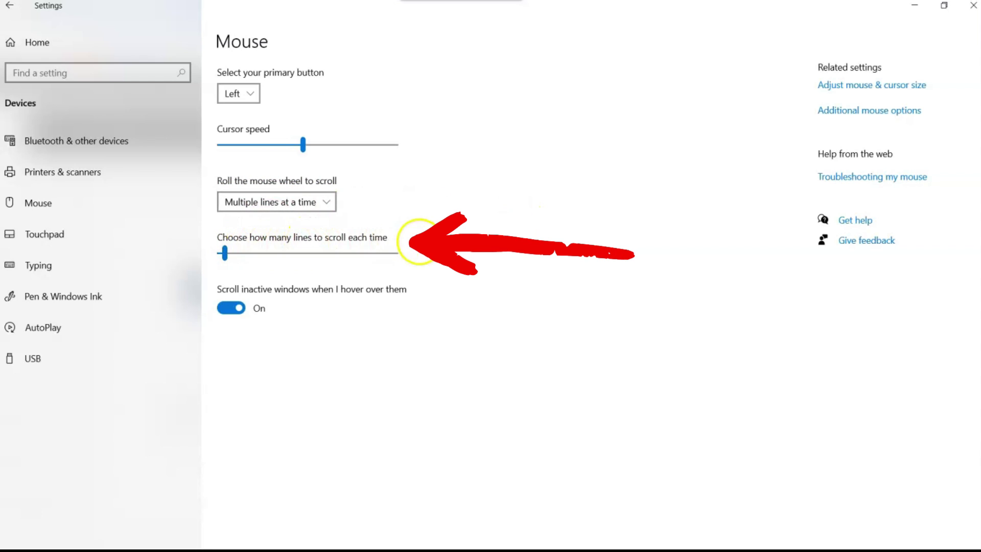
pyautogui.click(225, 252)
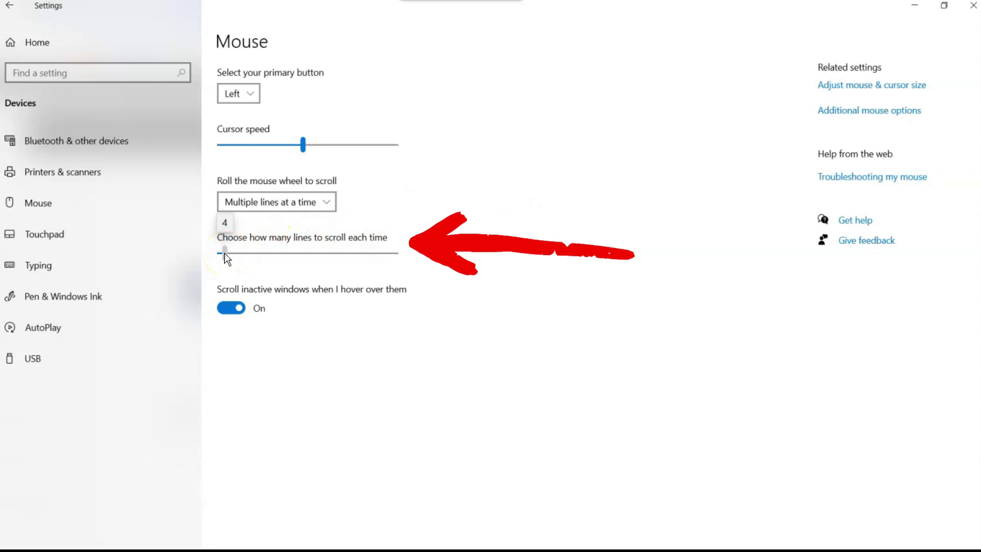
pyautogui.moveTo(225, 253)
pyautogui.mouseDown()
pyautogui.moveTo(403, 252)
pyautogui.moveTo(223, 251)
pyautogui.moveTo(358, 255)
pyautogui.mouseUp()
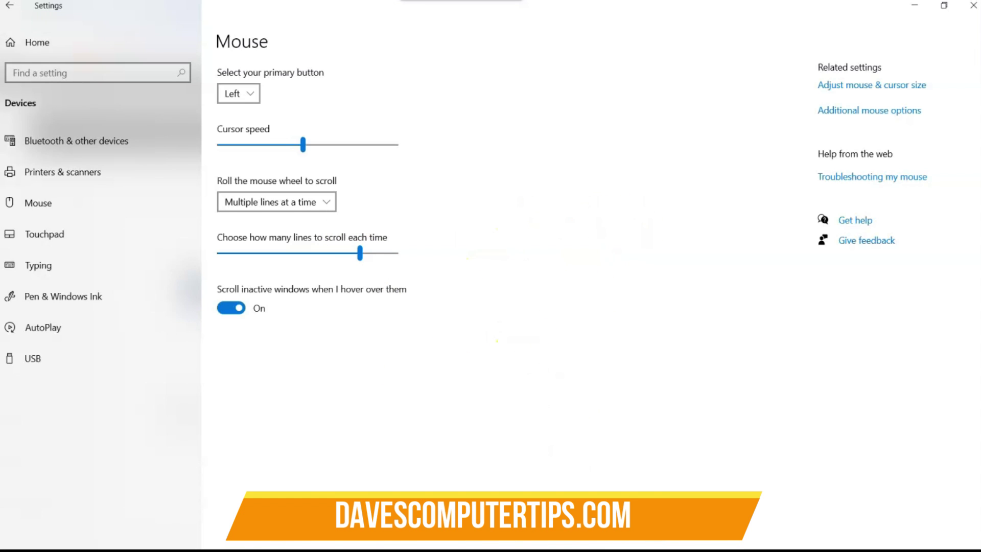
# Bring the Chrome article to the front and test wheel scrolling down and back up
pyautogui.moveTo(613, 543)
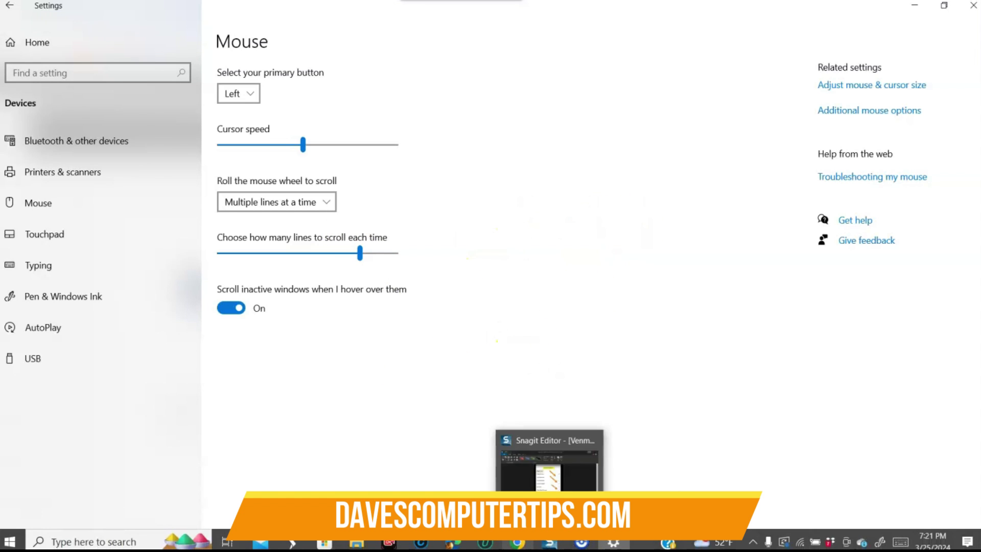
pyautogui.click(528, 546)
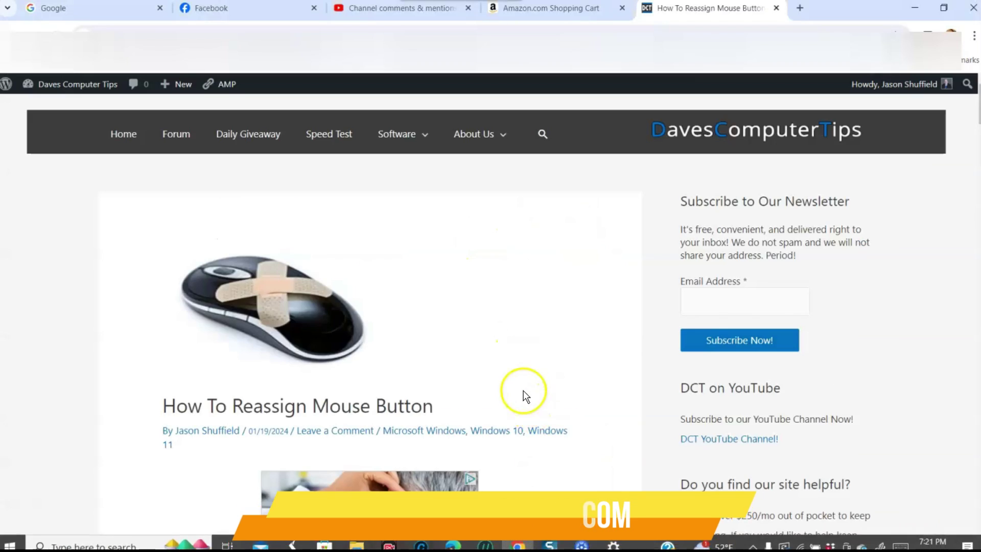
pyautogui.scroll(-15, 523, 390)
pyautogui.scroll(15, 523, 390)
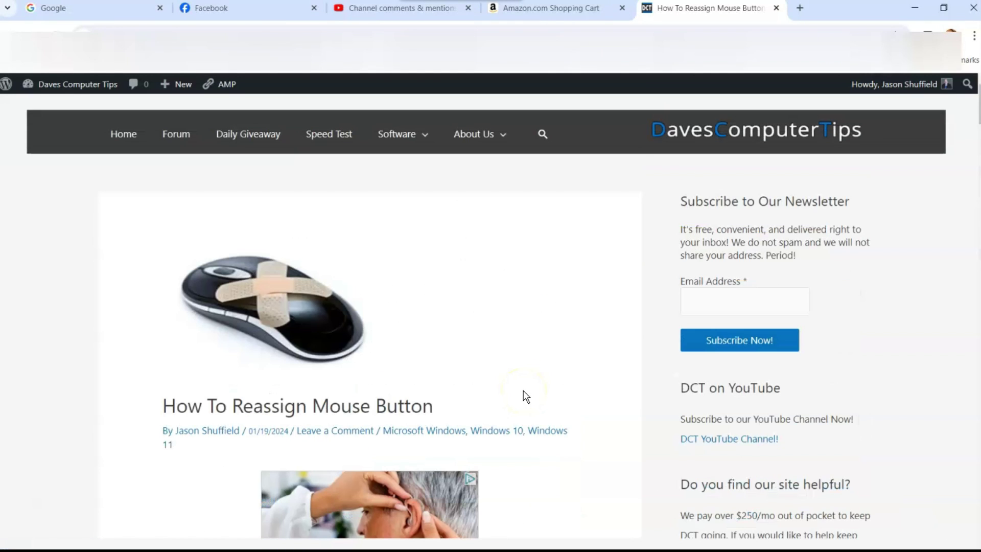
pyautogui.scroll(-15, 523, 391)
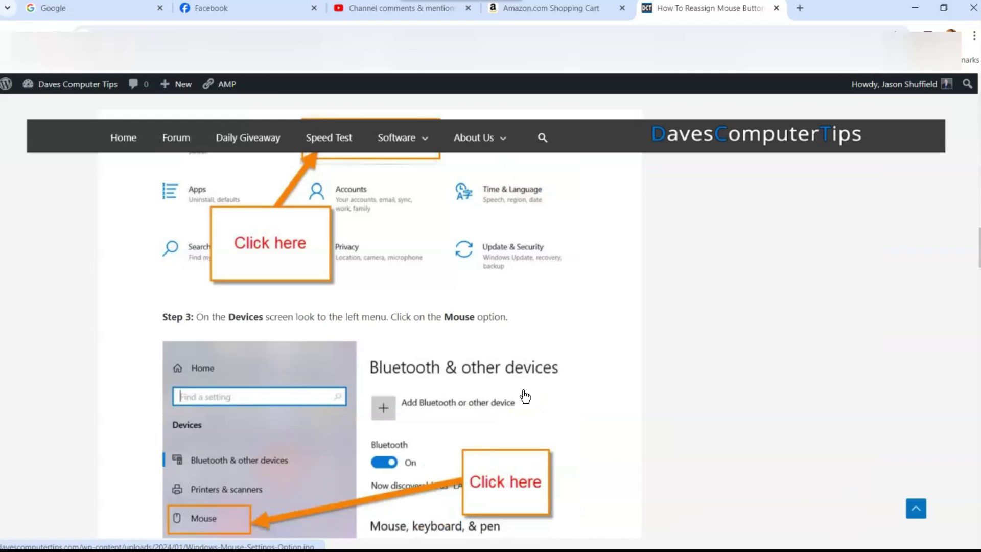
pyautogui.scroll(15, 525, 396)
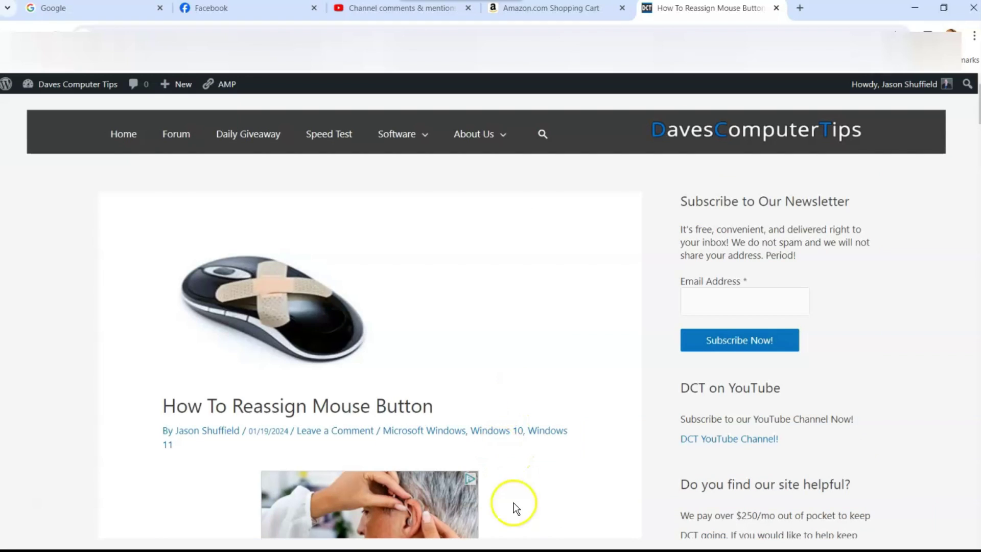
# Drop lines per scroll back to 4 in Settings, then retest scrolling in the Chrome article
pyautogui.click(613, 542)
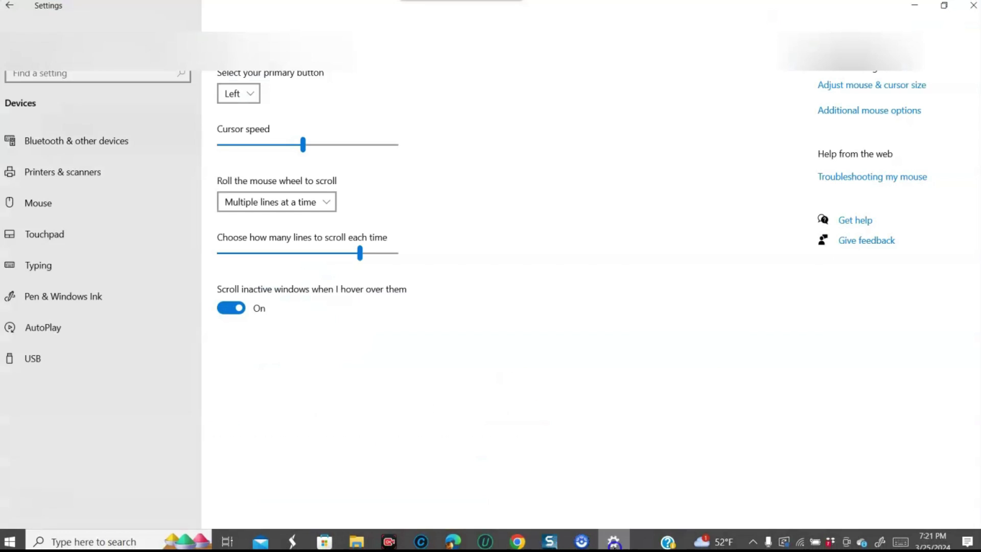
pyautogui.moveTo(360, 253); pyautogui.dragTo(226, 253)
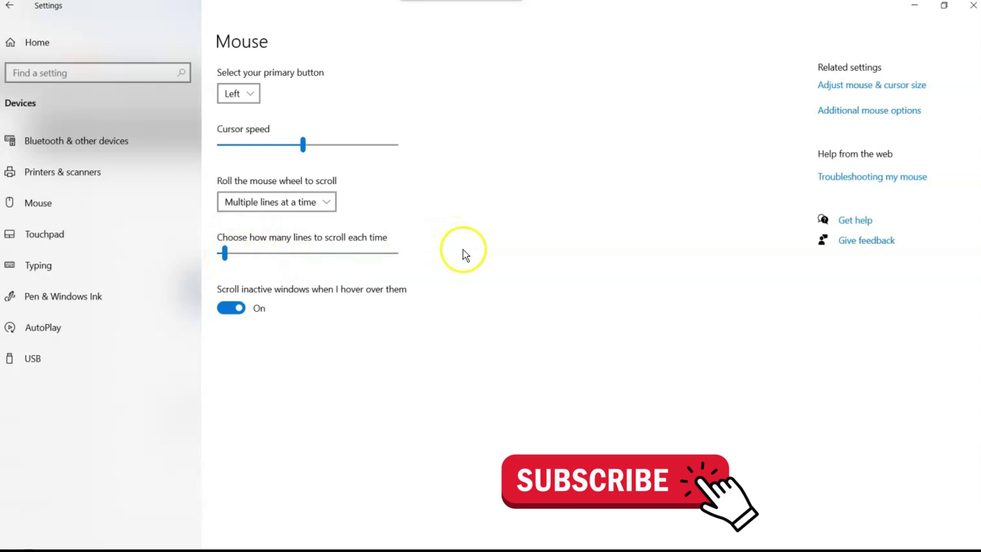
pyautogui.moveTo(548, 543)
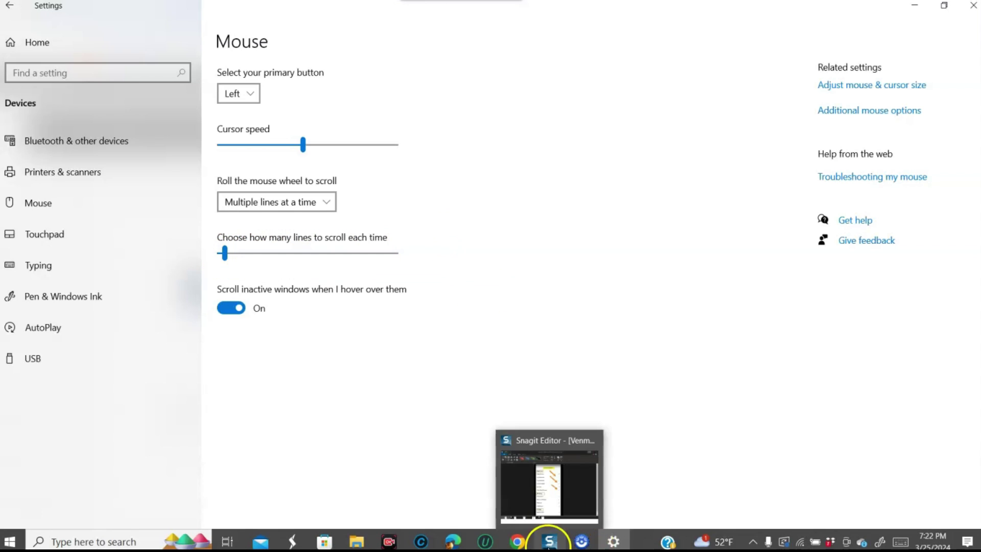
pyautogui.click(521, 544)
pyautogui.scroll(-7, 450, 388)
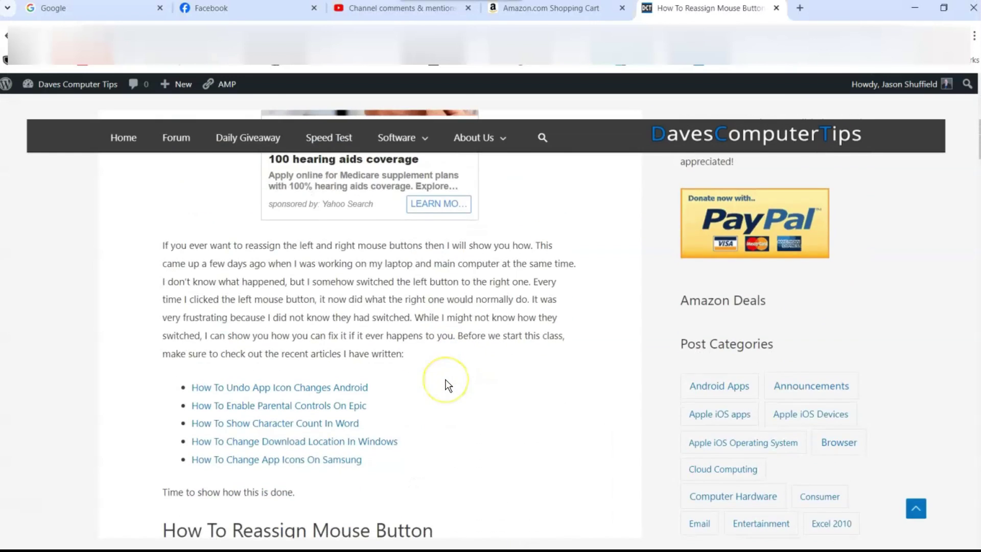
pyautogui.scroll(7, 445, 384)
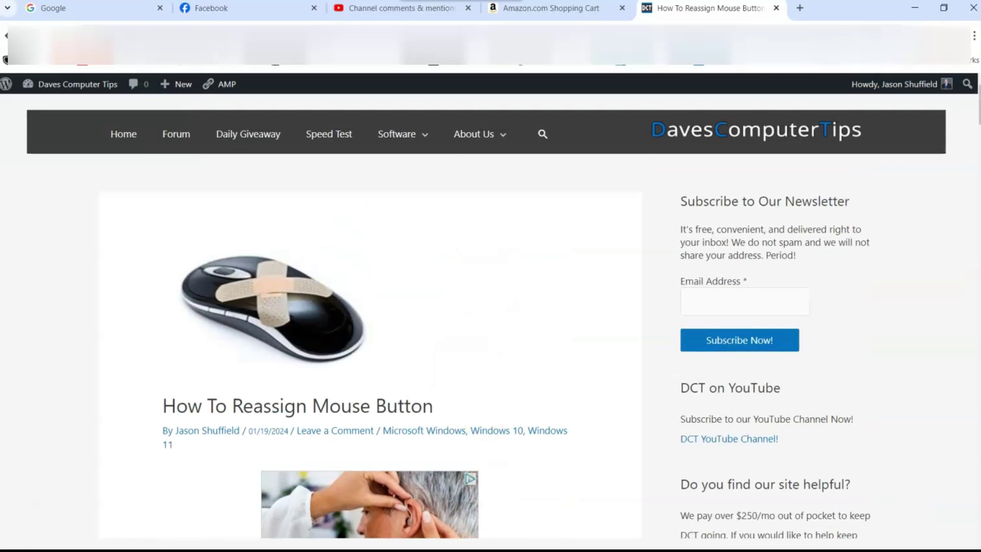
# Bring Settings forward, then minimize it to leave the Chrome article in front
pyautogui.click(613, 541)
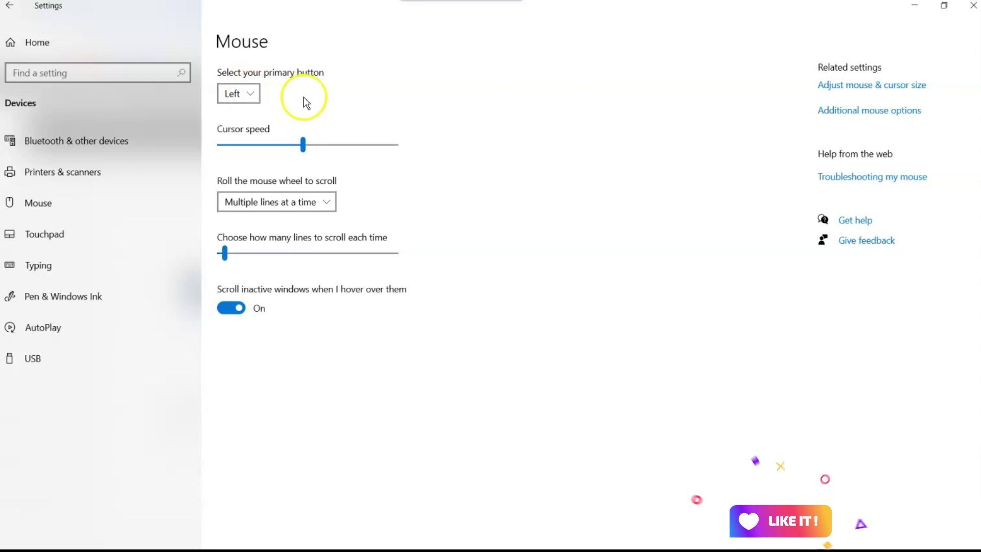
pyautogui.click(919, 10)
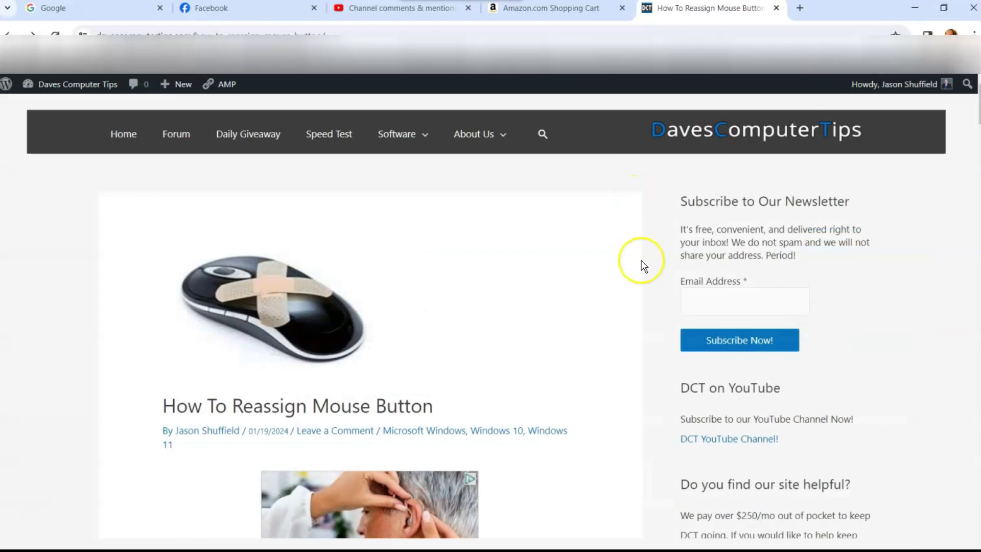